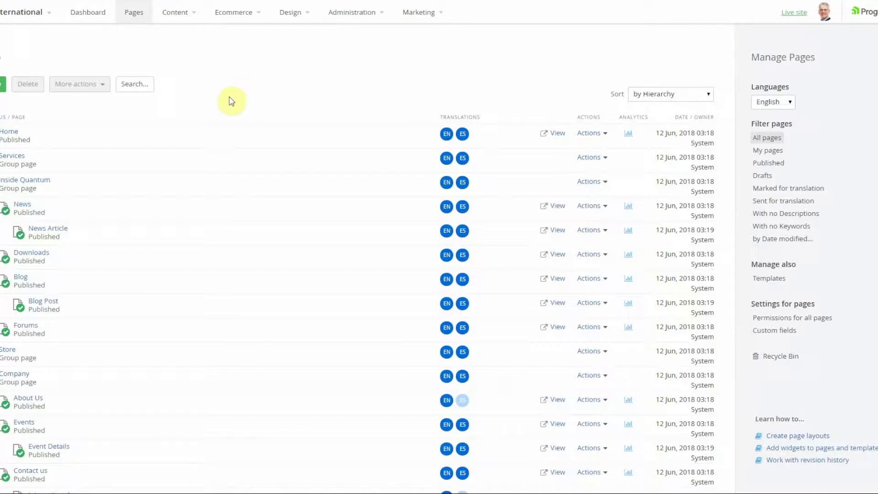
# - Go to Content > Blogs to list Marketing, Developer's Blog and Designer's Blog
pyautogui.click(172, 22)
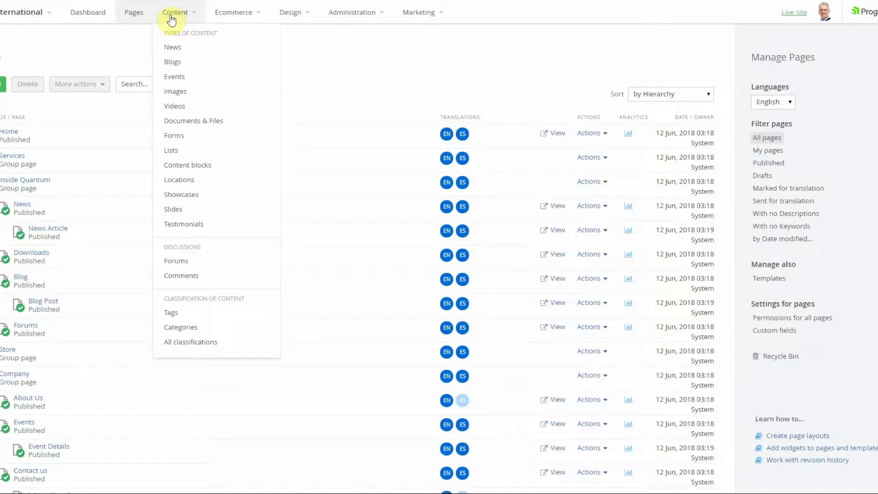
pyautogui.click(173, 64)
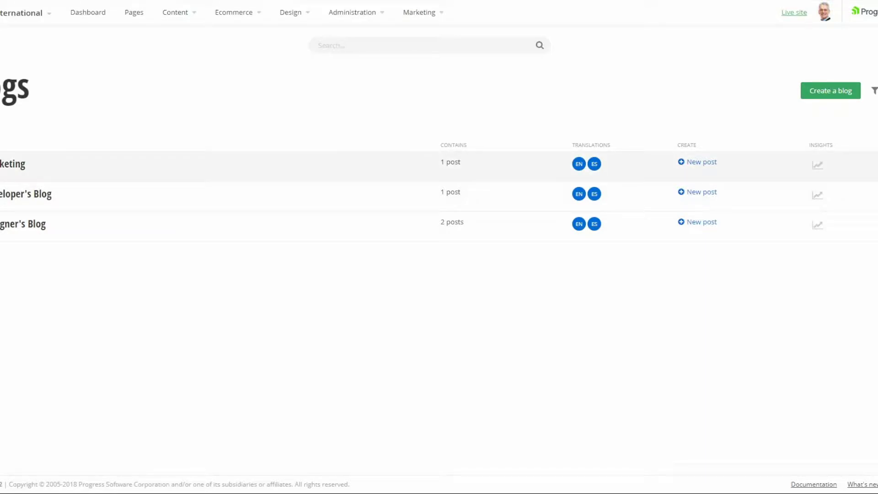
pyautogui.click(874, 164)
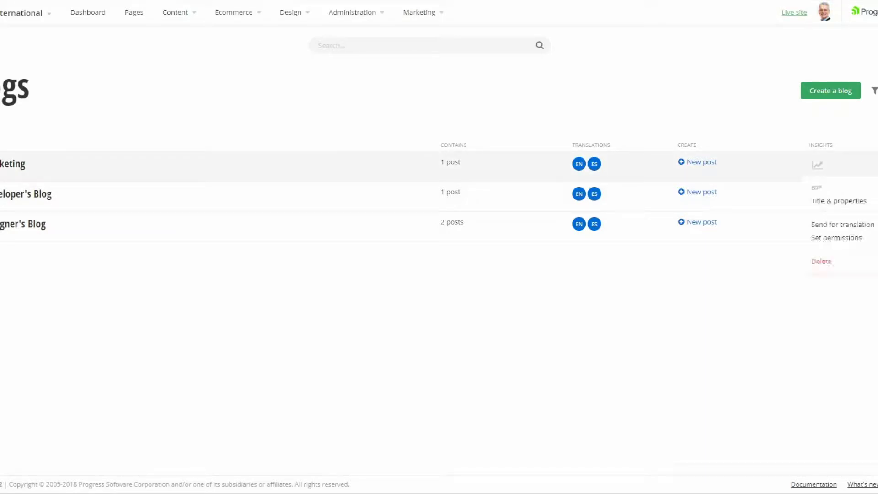
pyautogui.click(829, 209)
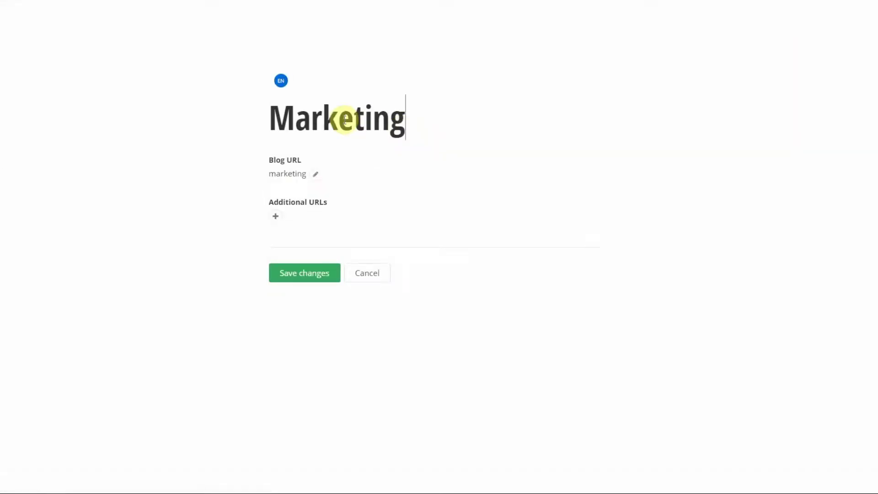
pyautogui.click(271, 113)
pyautogui.moveTo(295, 119); pyautogui.dragTo(431, 112)
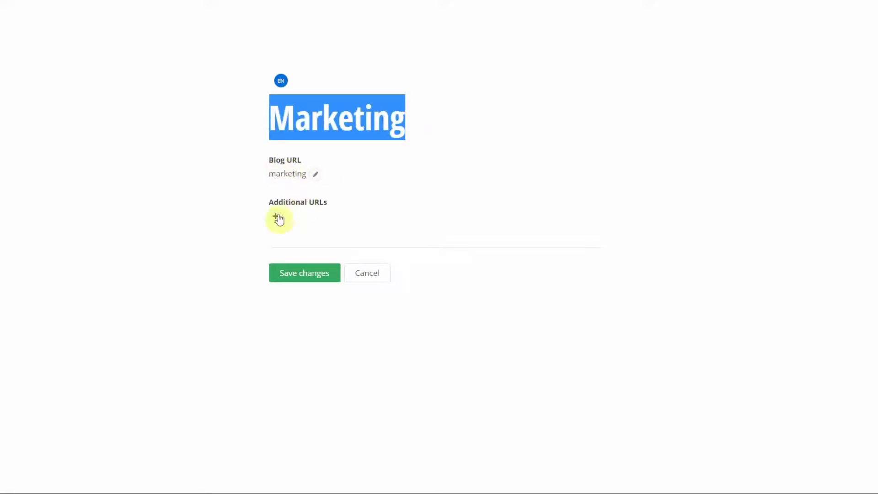
pyautogui.click(365, 274)
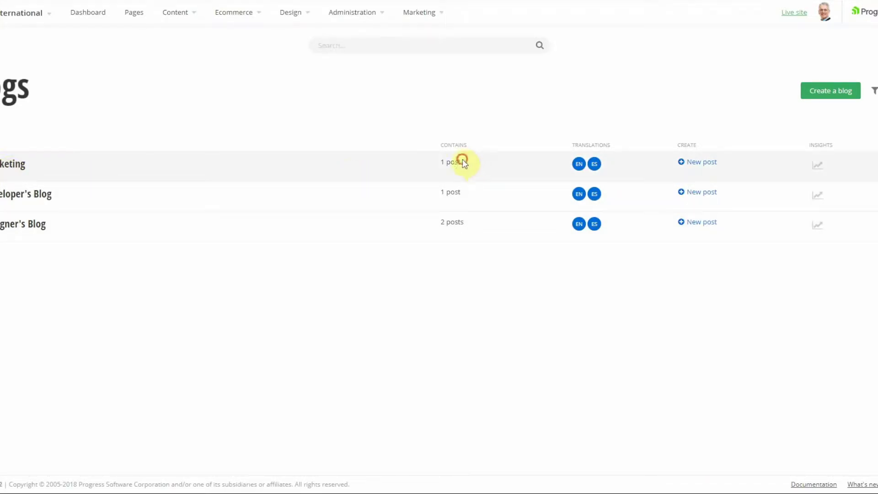
# - Open the Marketing blog to show its Cutthroat Digital Marketing post
pyautogui.click(440, 161)
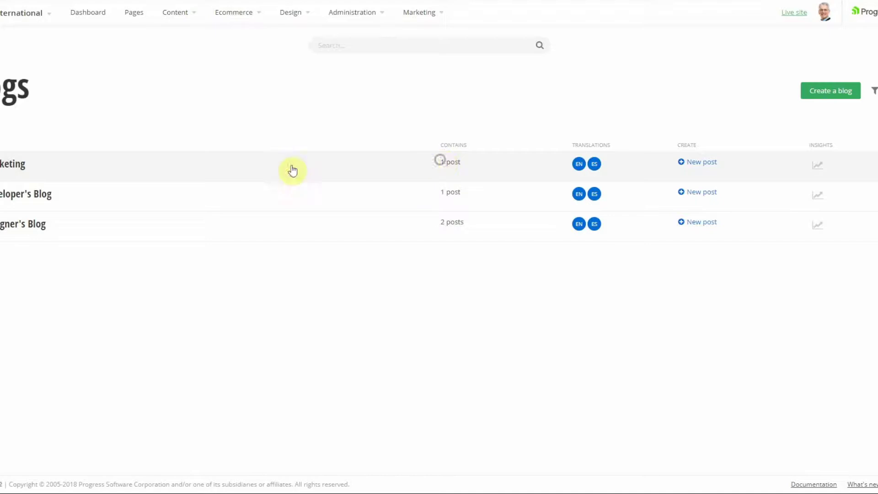
pyautogui.click(1, 165)
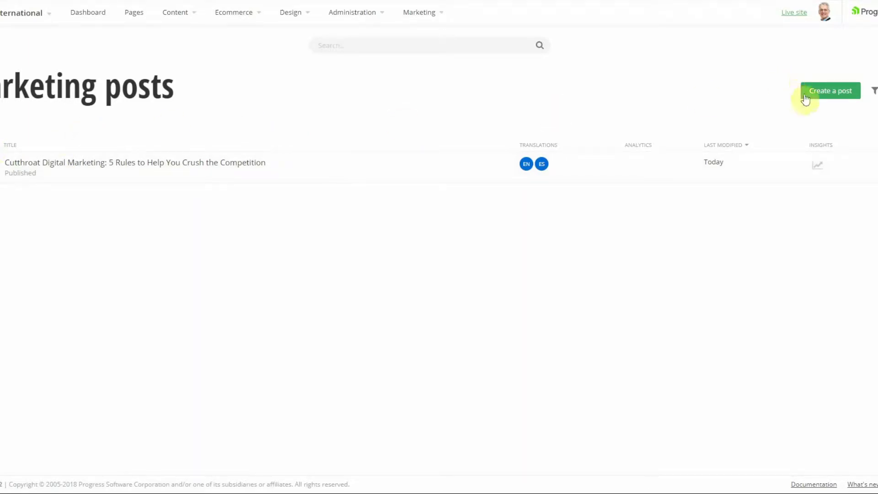
# - Open the Cutthroat Digital Marketing post and review its title and body text
pyautogui.click(75, 170)
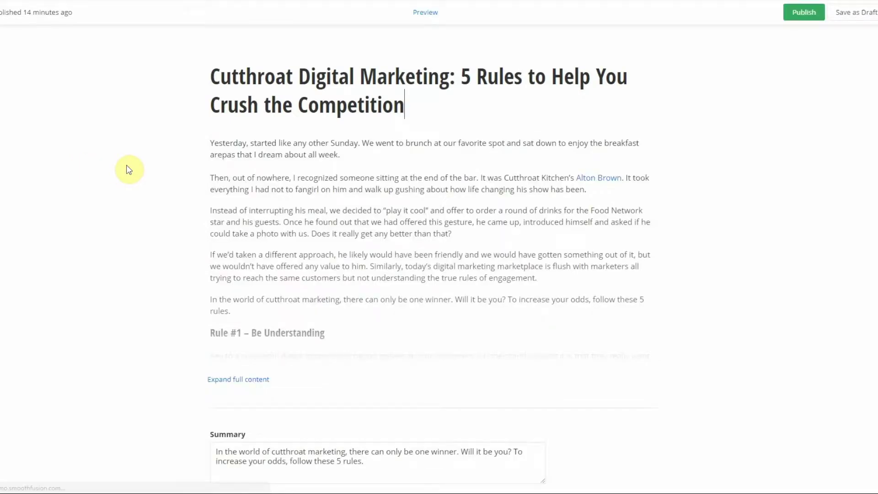
pyautogui.moveTo(211, 69); pyautogui.dragTo(476, 90)
pyautogui.click(345, 176)
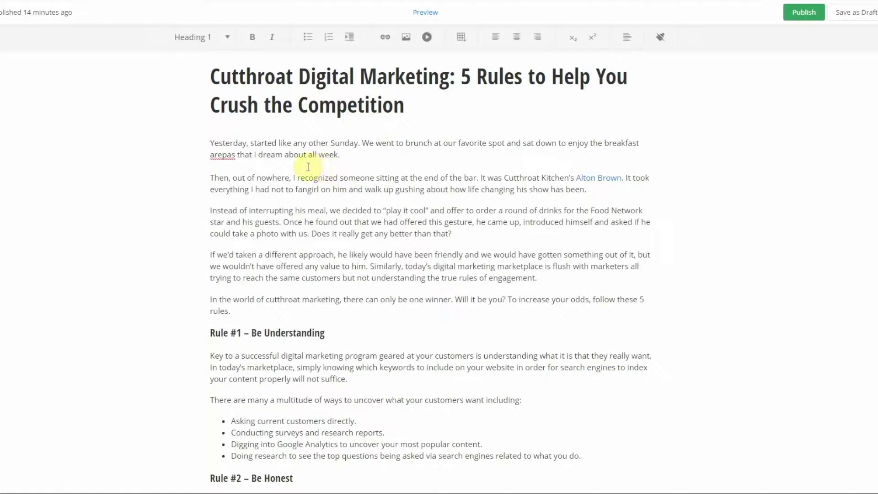
pyautogui.scroll(-15, 308, 167)
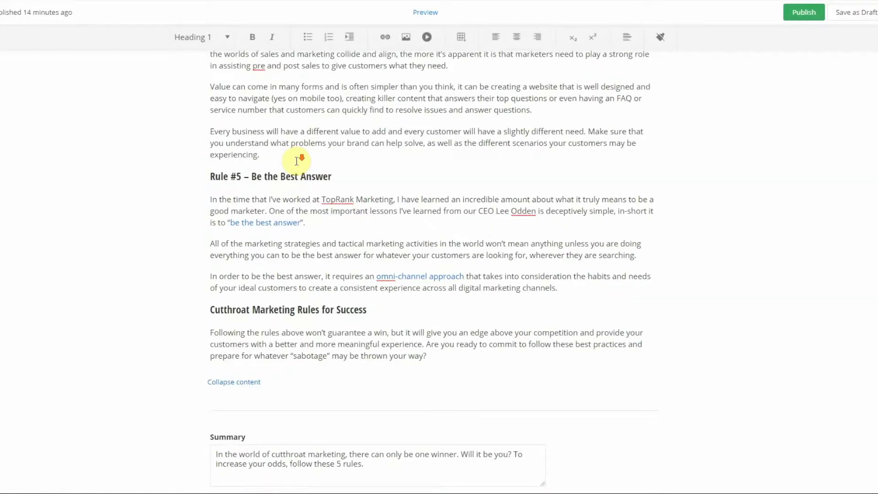
pyautogui.scroll(-5, 297, 161)
pyautogui.moveTo(218, 243); pyautogui.dragTo(380, 255)
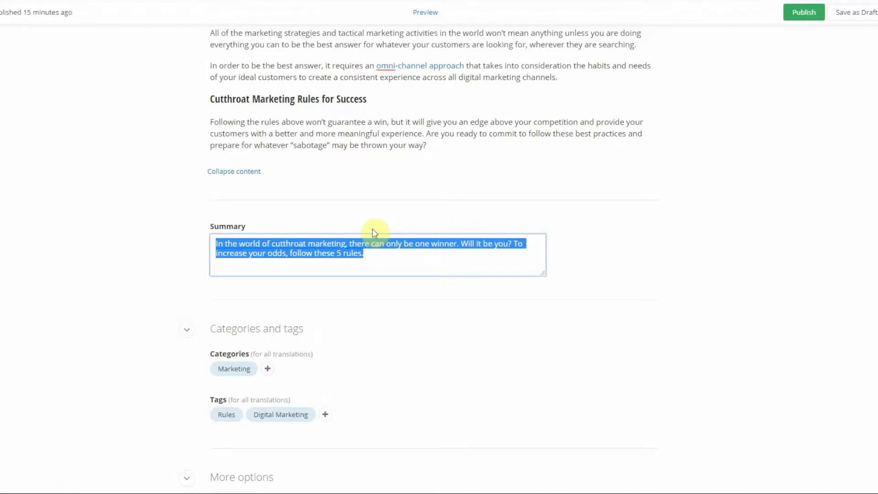
# - Check the post's Summary, Marketing category and tags, then republish it
pyautogui.scroll(-3, 220, 261)
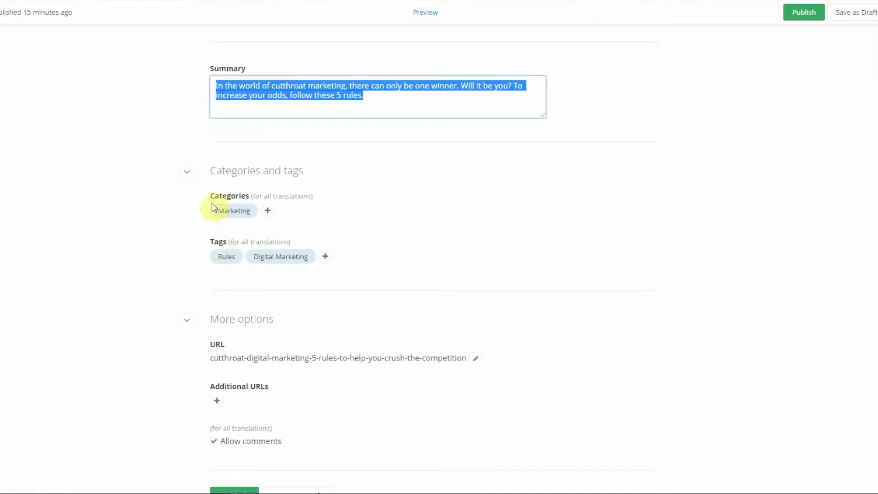
pyautogui.moveTo(220, 213)
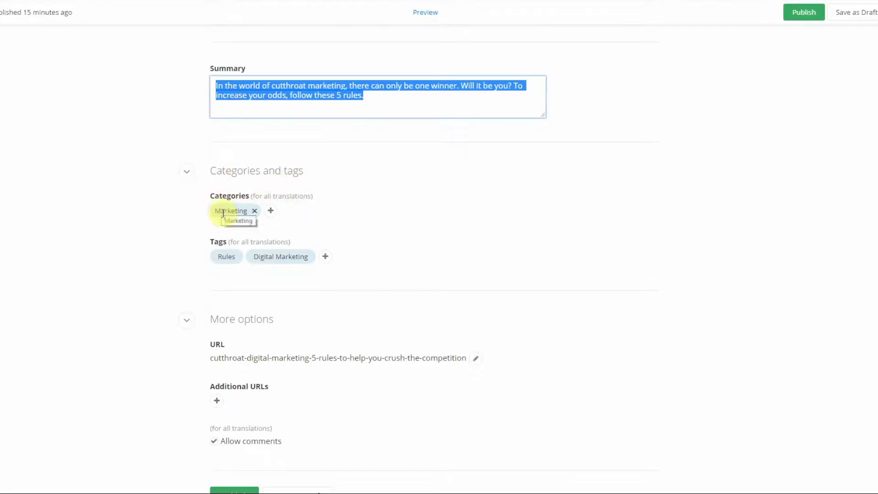
pyautogui.moveTo(283, 258)
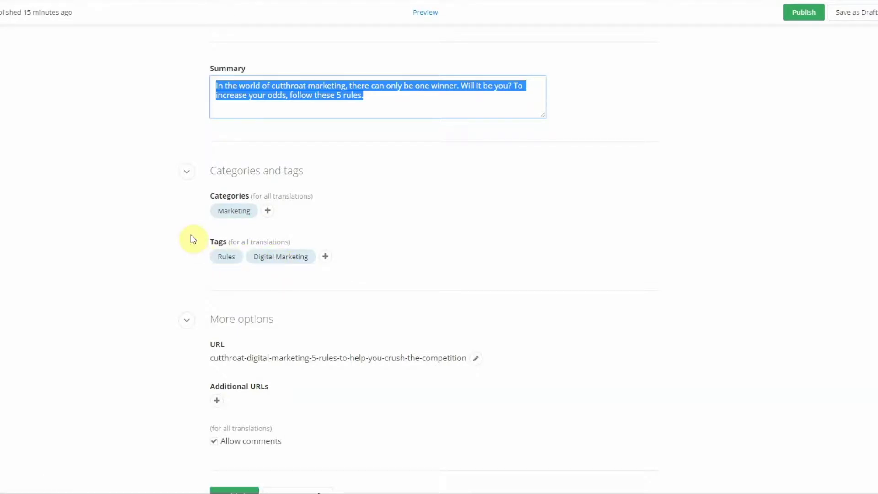
pyautogui.scroll(-1, 129, 246)
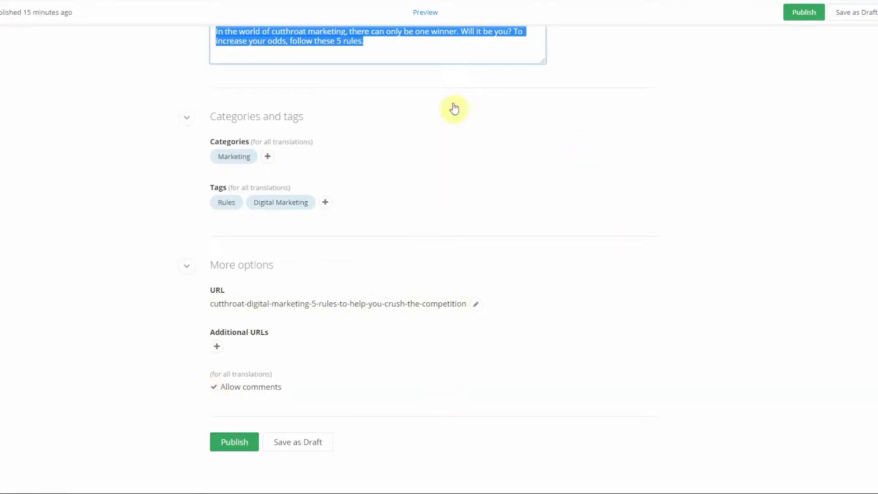
pyautogui.click(217, 448)
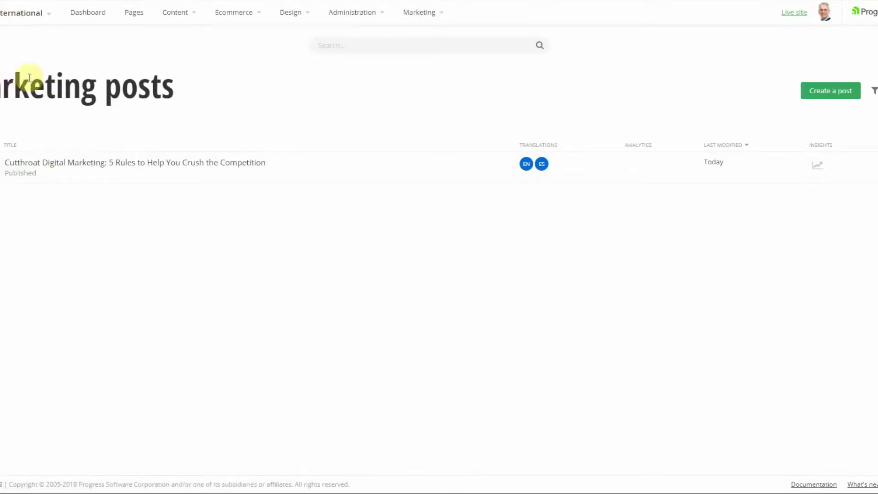
# - Return from the Marketing posts to the Blogs overview, then to Pages
pyautogui.click(3, 62)
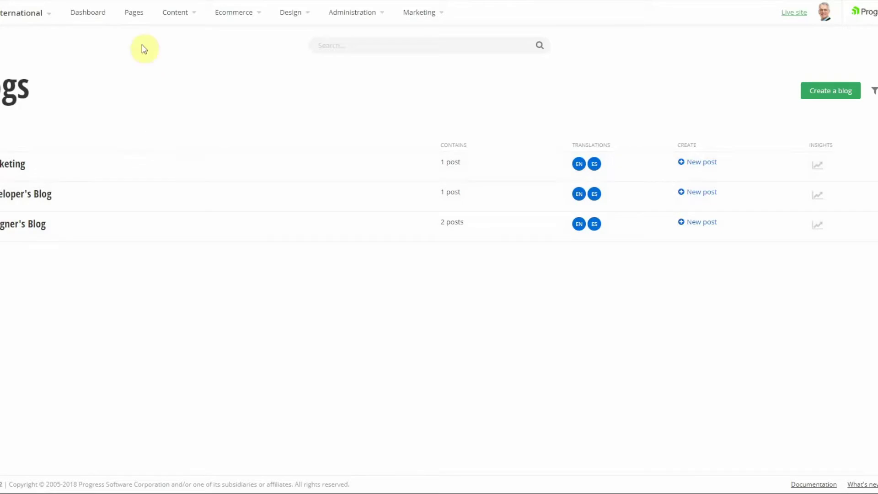
pyautogui.click(127, 8)
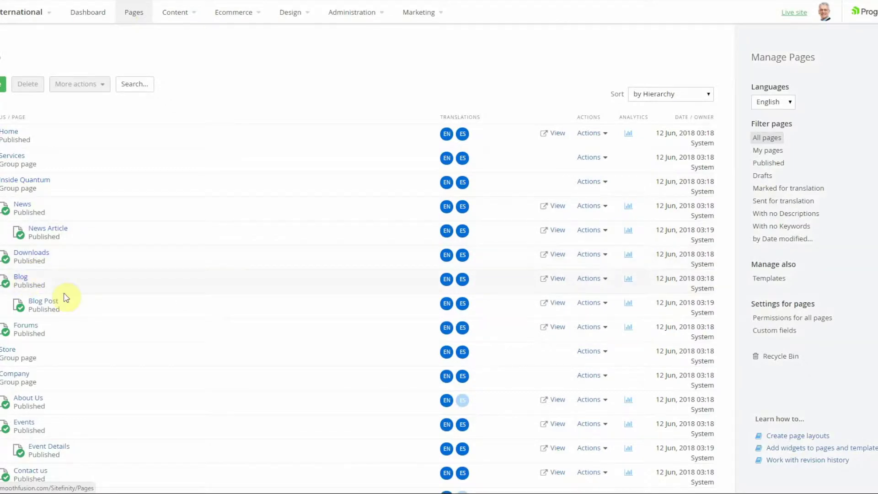
# - Open the Blog page in the editor and edit its Blogs widget
pyautogui.click(22, 277)
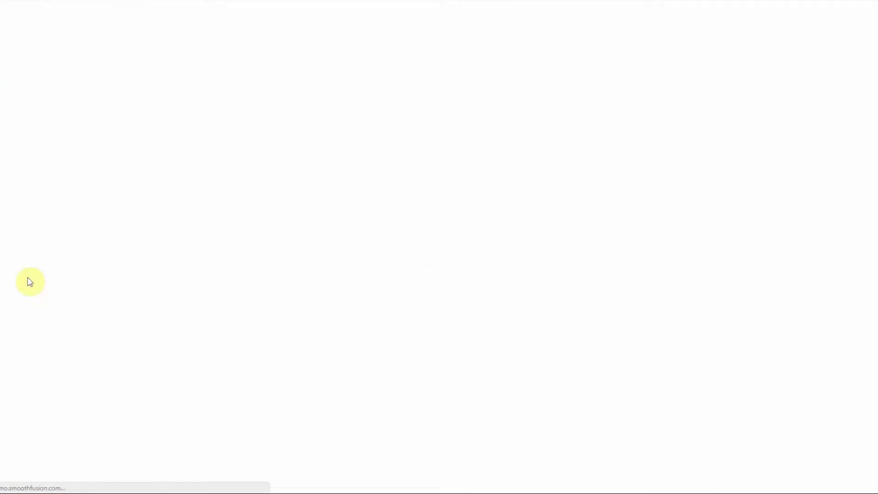
pyautogui.scroll(-2, 131, 215)
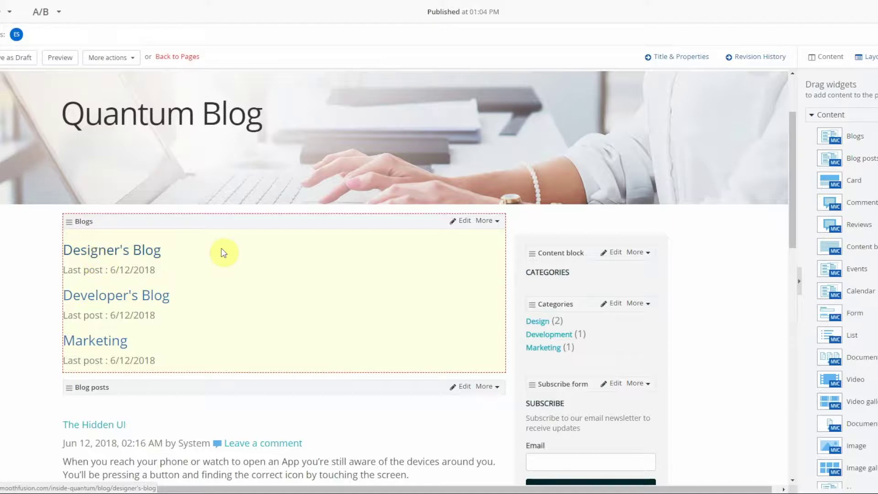
pyautogui.click(461, 223)
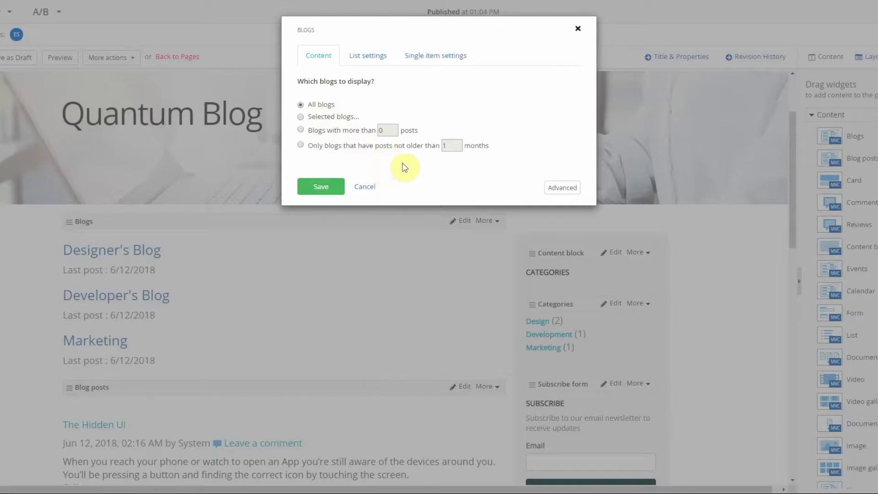
# - Keep the Blogs list sorted last published on top with the Blog list template
pyautogui.click(379, 57)
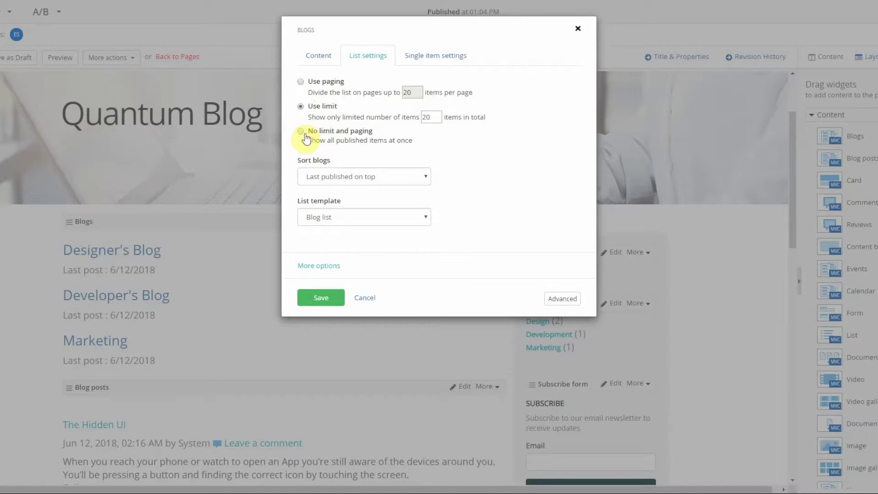
pyautogui.click(392, 177)
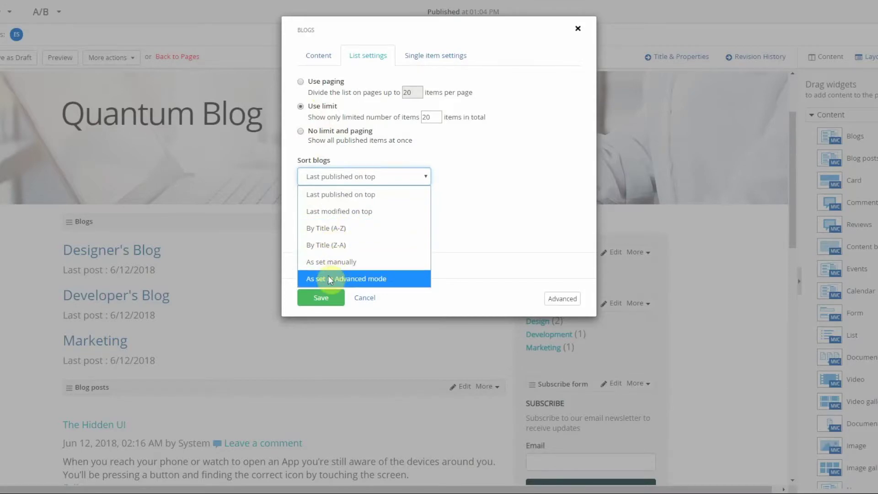
pyautogui.click(496, 183)
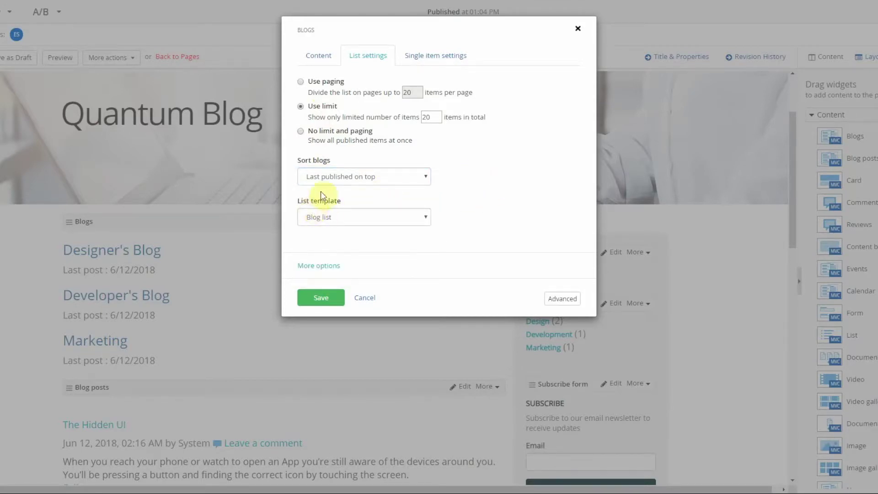
pyautogui.click(323, 217)
pyautogui.click(470, 192)
# - Keep 'Default page for blog' with the Detail page template and save the widget
pyautogui.click(428, 59)
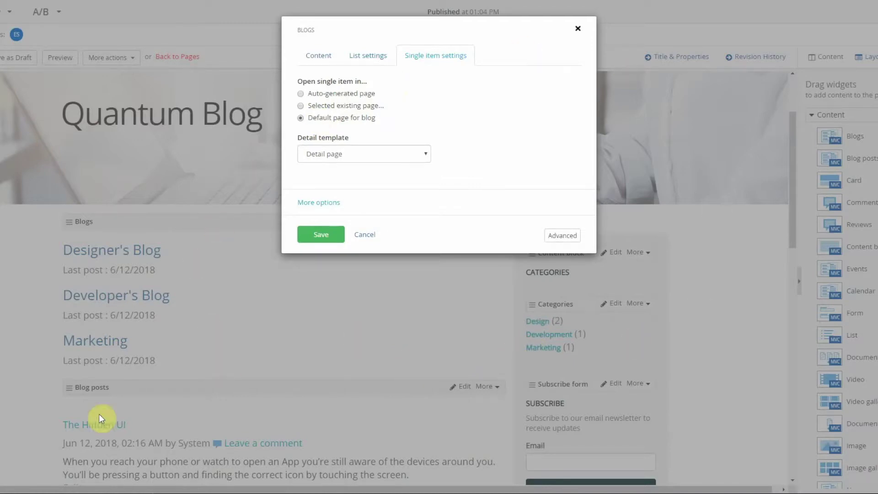
pyautogui.click(379, 155)
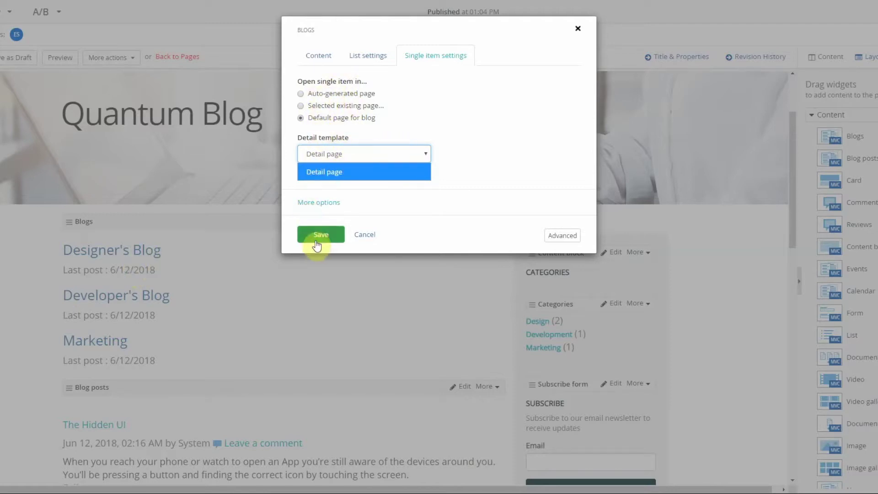
pyautogui.click(316, 241)
pyautogui.scroll(-3, 109, 199)
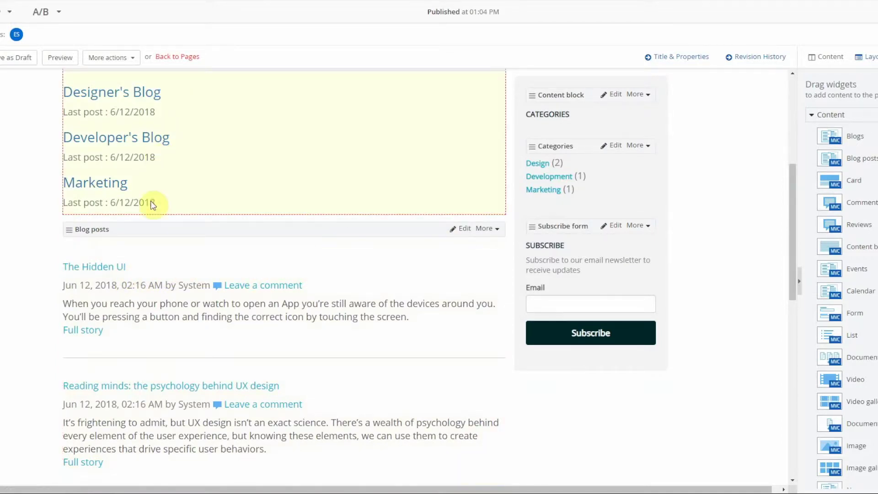
# - Keep the Blog posts widget showing all blogs' posts, last published on top
pyautogui.click(462, 230)
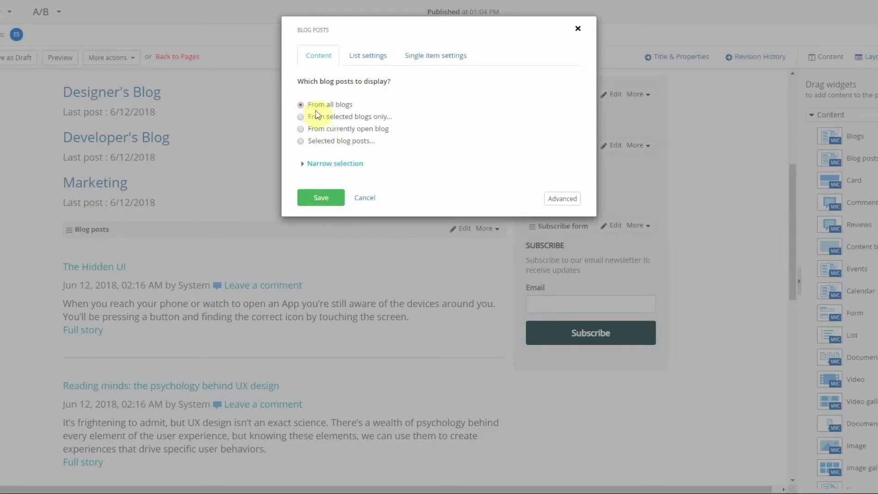
pyautogui.click(324, 163)
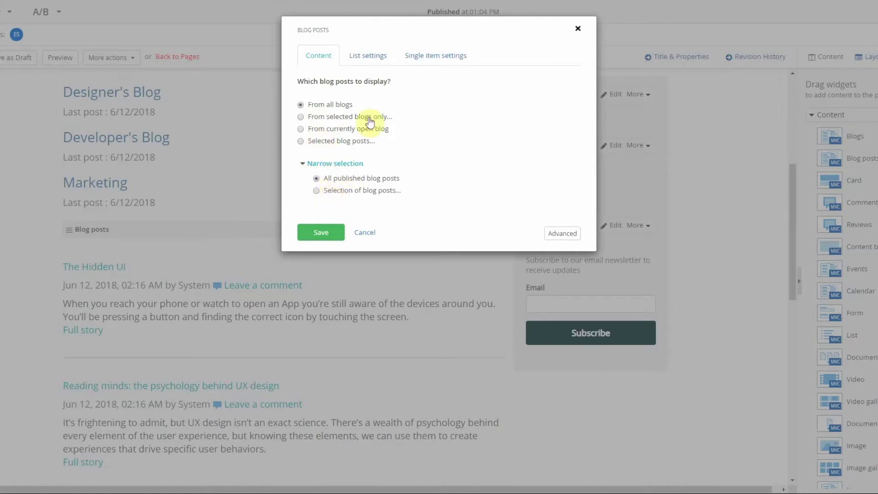
pyautogui.click(370, 59)
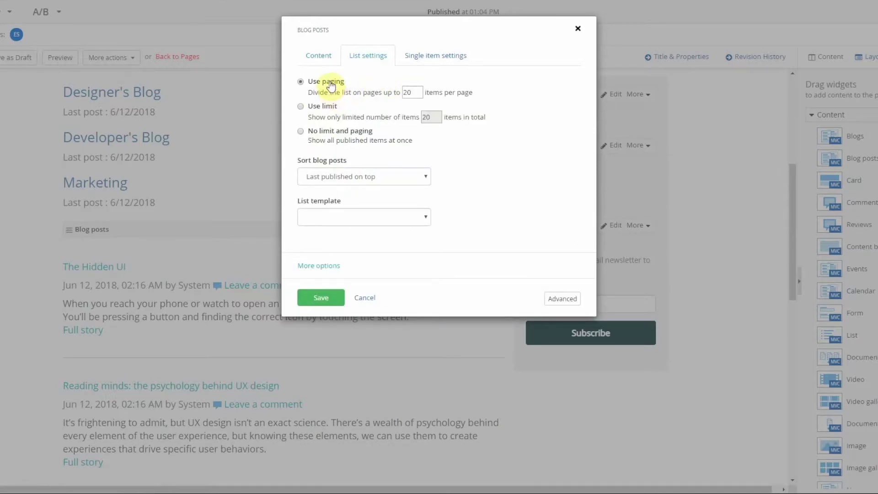
pyautogui.click(324, 179)
pyautogui.click(495, 217)
pyautogui.click(342, 222)
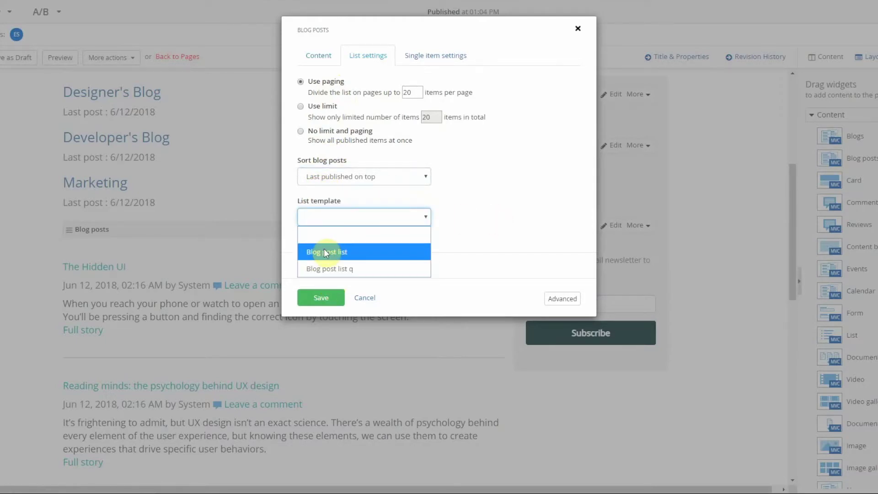
pyautogui.click(488, 202)
# - Keep single posts opening on the Blog Post page and save the widget
pyautogui.click(424, 54)
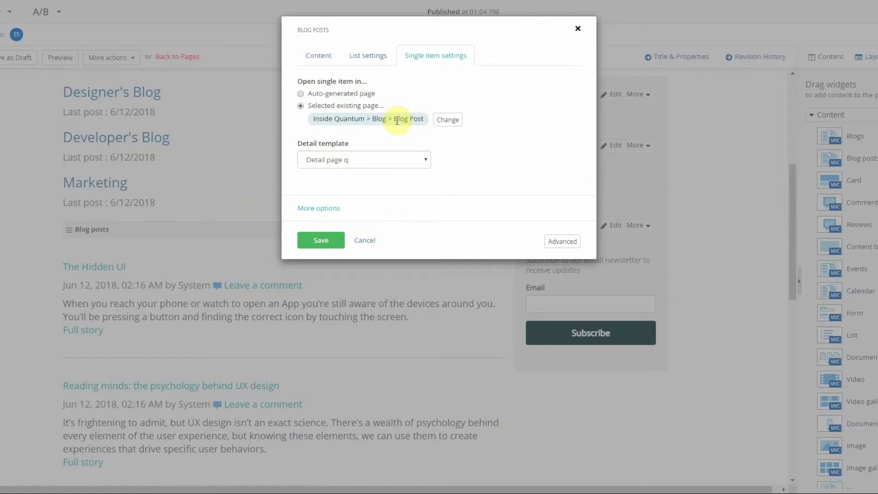
pyautogui.moveTo(395, 119); pyautogui.dragTo(424, 120)
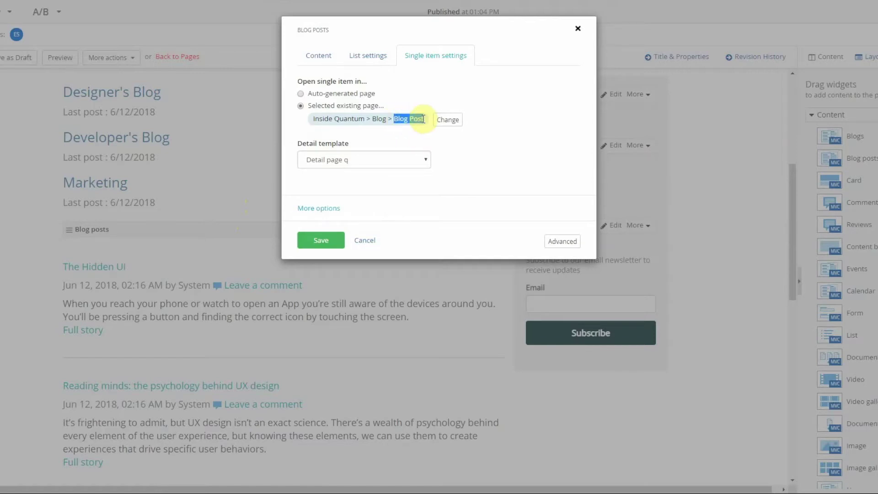
pyautogui.click(341, 163)
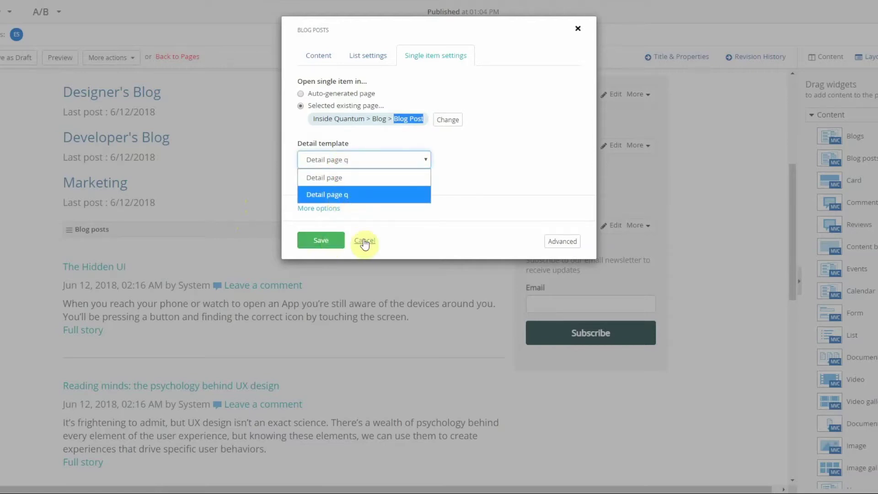
pyautogui.click(328, 241)
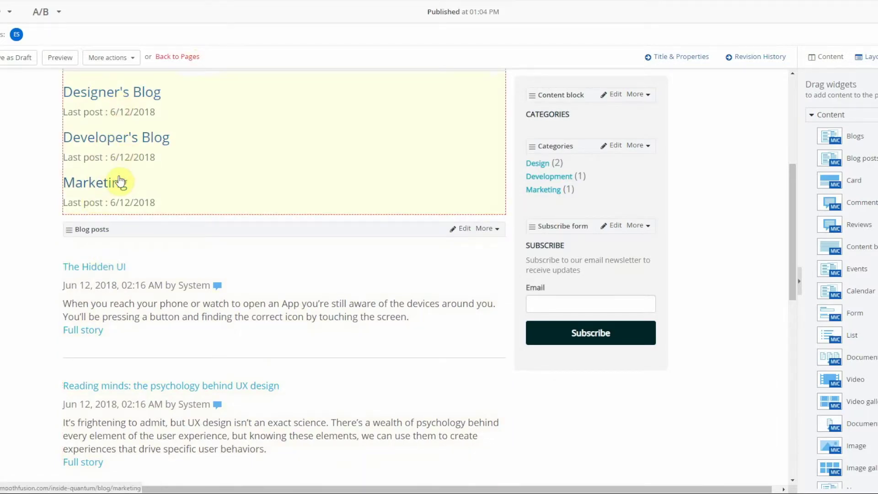
# - Return to the pages list and open the Blog Post page in the editor
pyautogui.click(16, 57)
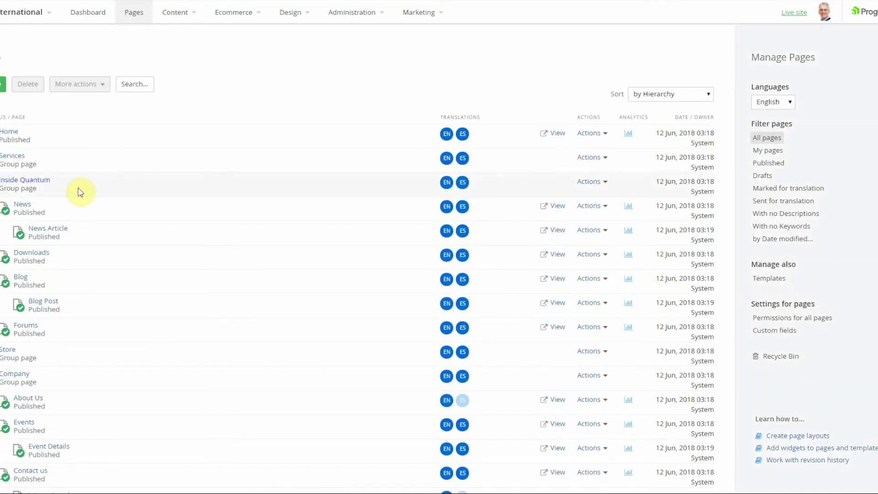
pyautogui.click(46, 305)
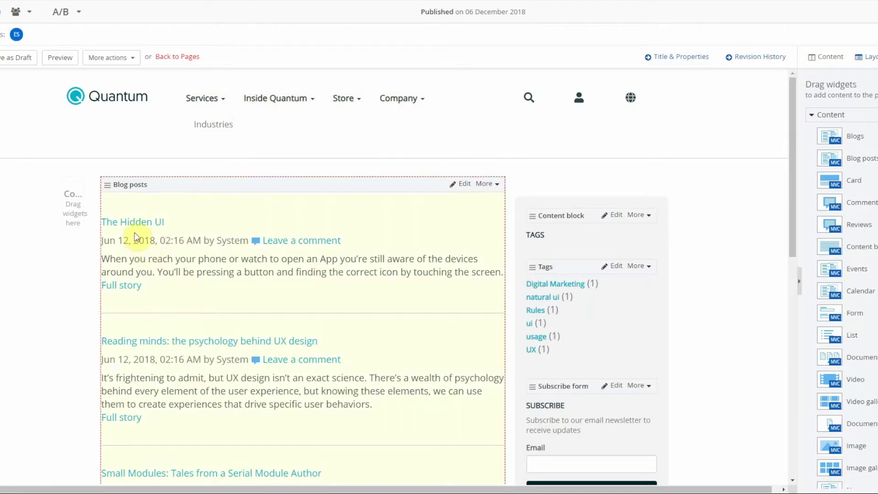
# - Review the Blog Post page's Blog posts widget list, single item and extra options, then save
pyautogui.click(465, 185)
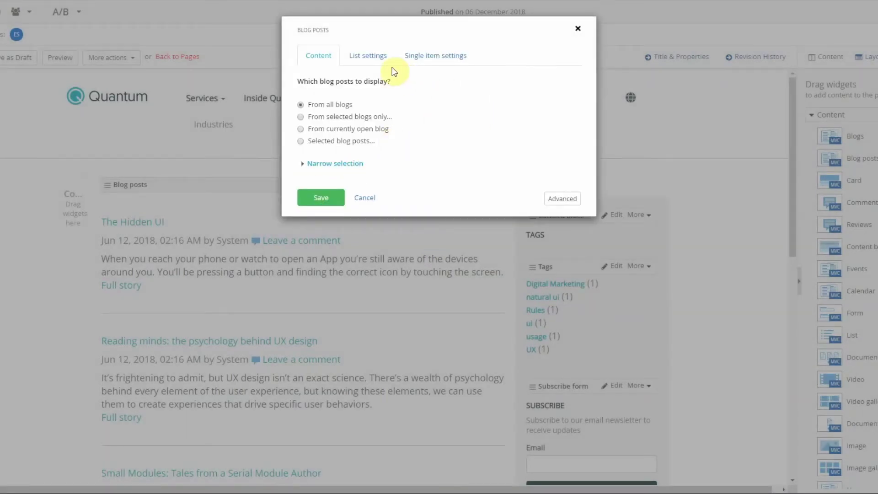
pyautogui.click(369, 56)
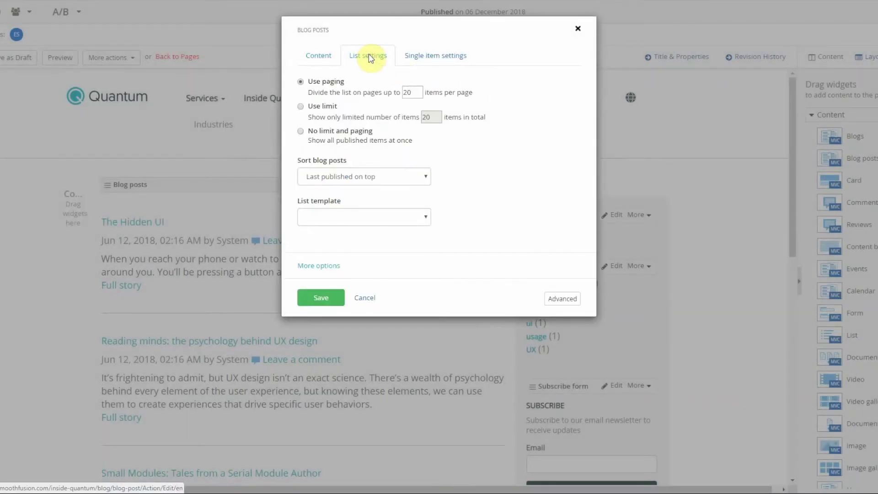
pyautogui.click(426, 55)
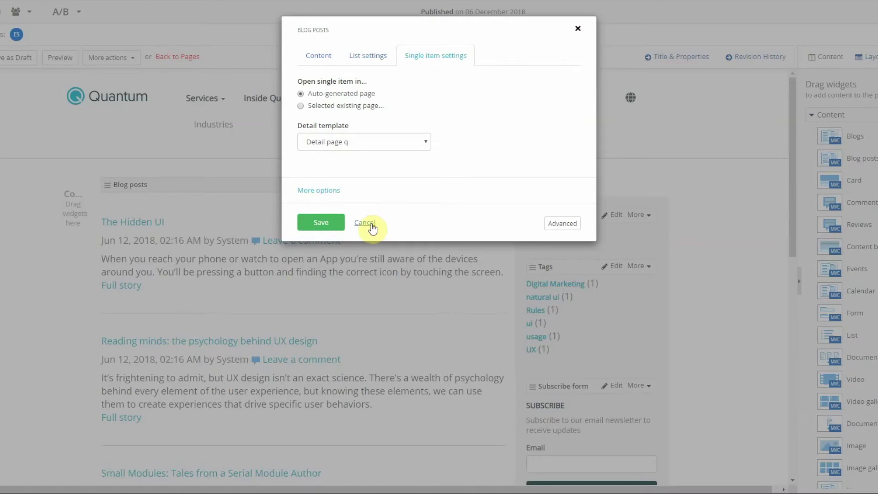
pyautogui.click(320, 194)
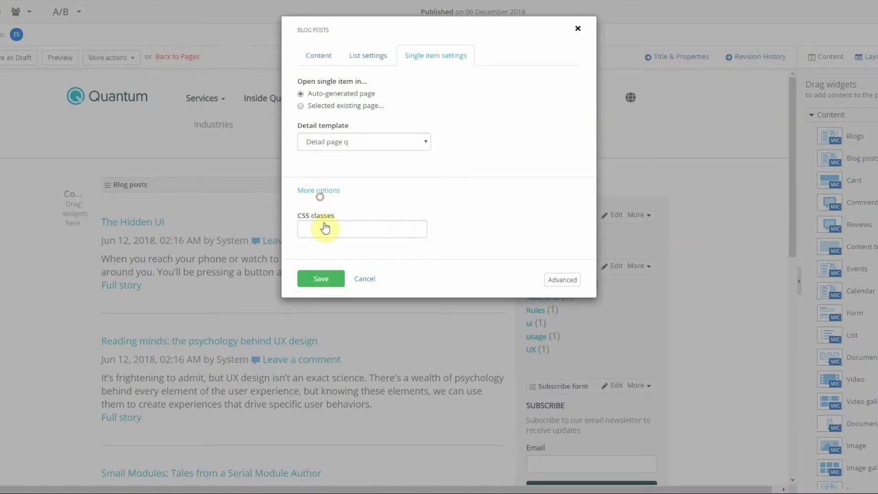
pyautogui.click(321, 279)
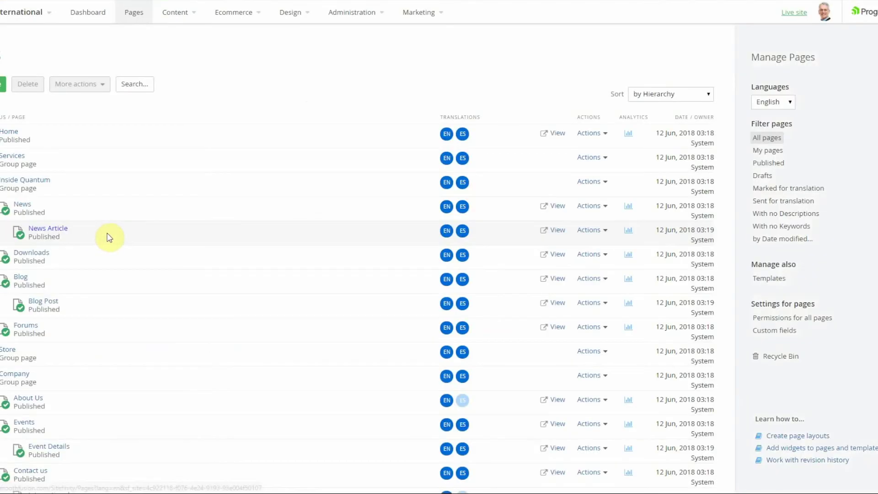
# - View the live Blog page and scroll through its three blogs and post list
pyautogui.click(557, 279)
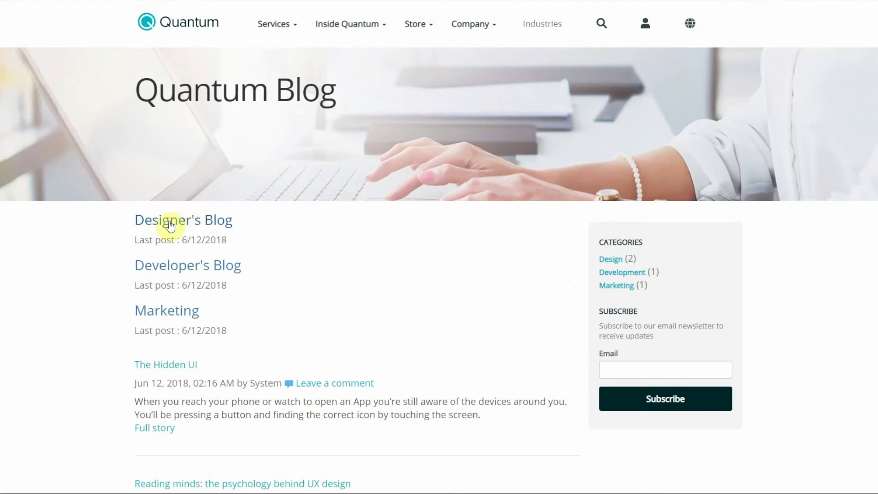
pyautogui.scroll(-2, 98, 214)
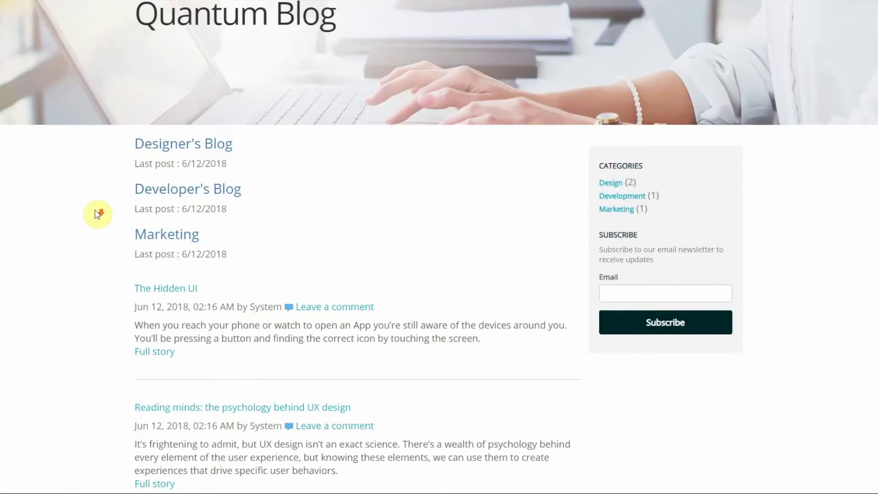
pyautogui.scroll(-3, 98, 214)
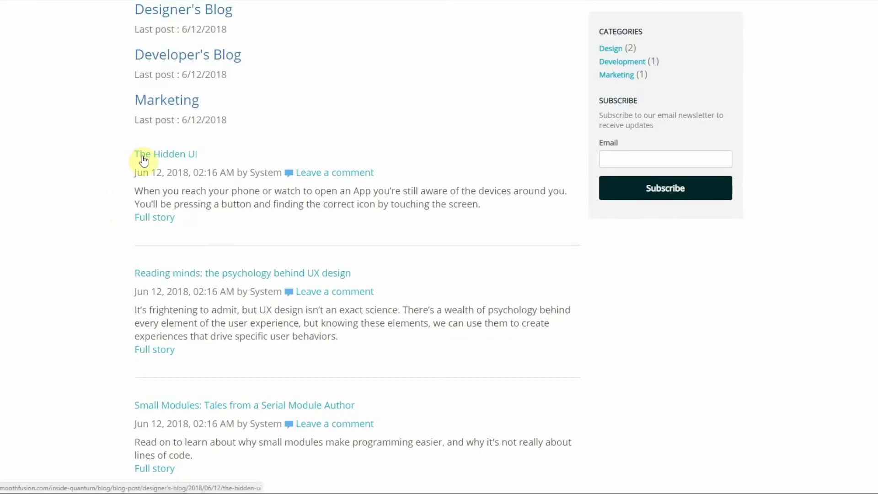
pyautogui.scroll(-3, 183, 174)
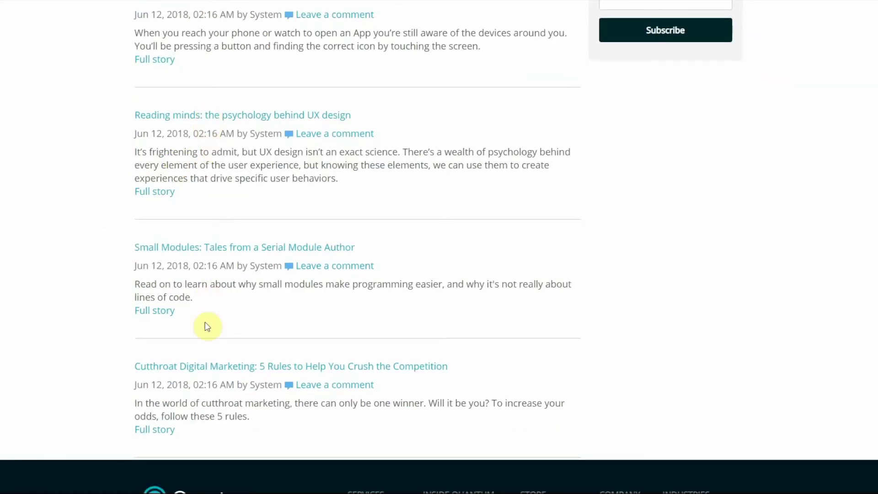
pyautogui.scroll(8, 202, 344)
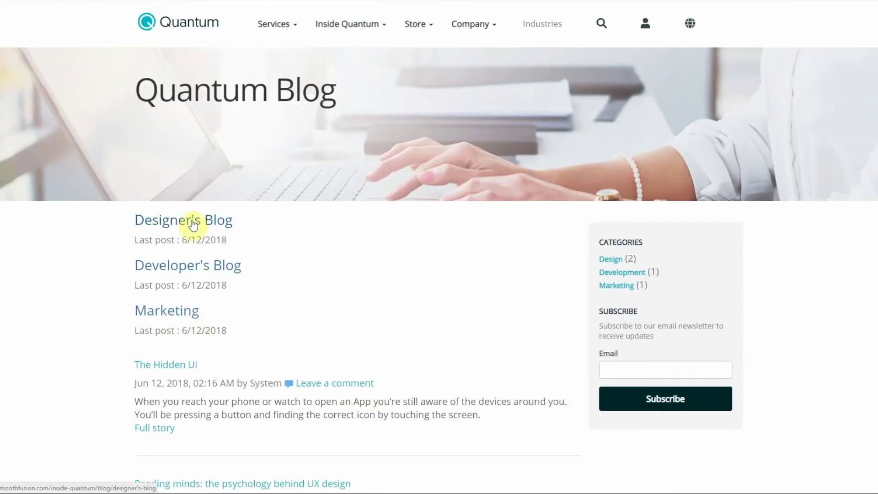
# - Open The Hidden UI post and highlight its date and author line
pyautogui.click(161, 371)
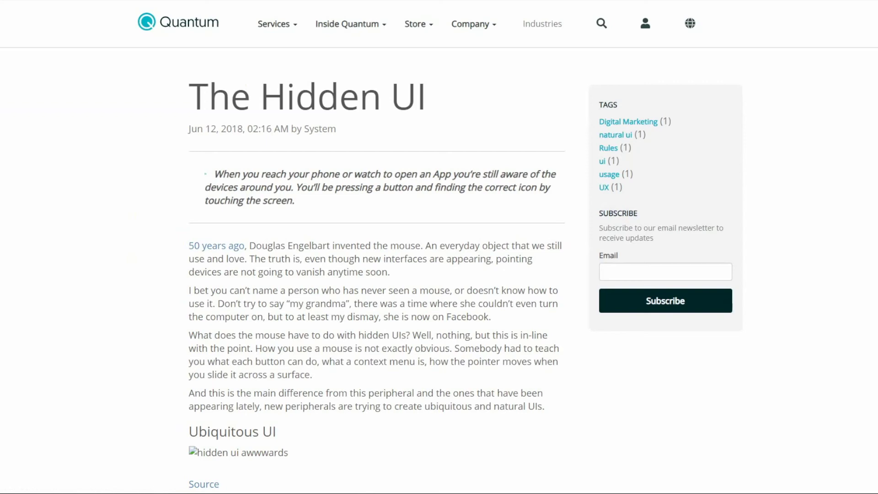
pyautogui.scroll(-3, 224, 64)
pyautogui.scroll(3, 224, 67)
pyautogui.scroll(-2, 197, 96)
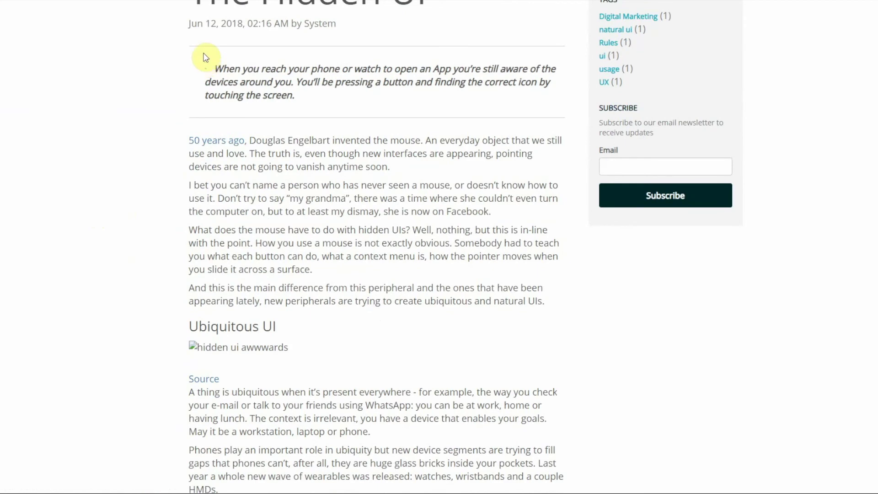
pyautogui.moveTo(190, 23); pyautogui.dragTo(372, 23)
pyautogui.click(171, 79)
# - Scroll down to highlight the Leave a comment section, then return to the top
pyautogui.scroll(-20, 166, 73)
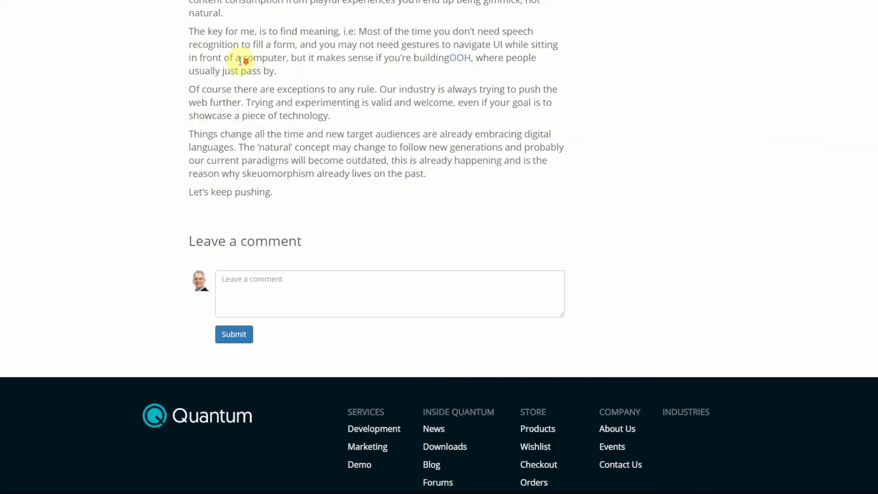
pyautogui.moveTo(164, 237); pyautogui.dragTo(385, 284)
pyautogui.click(180, 130)
pyautogui.scroll(20, 208, 141)
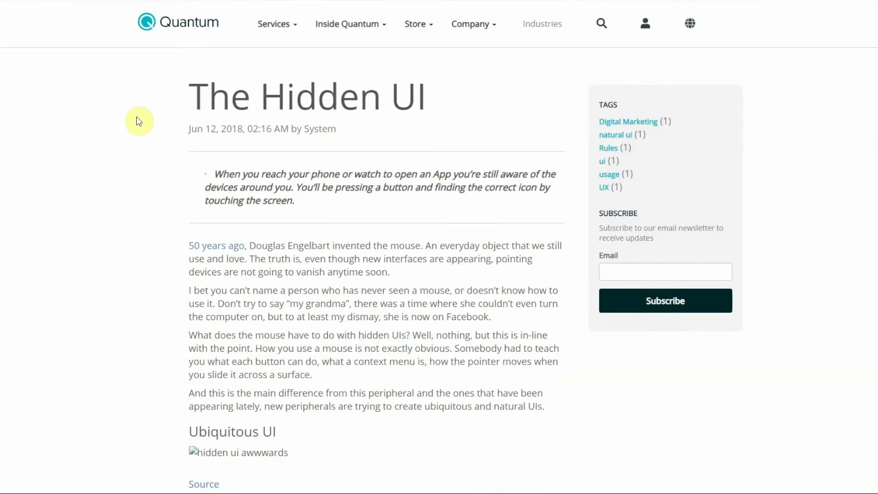